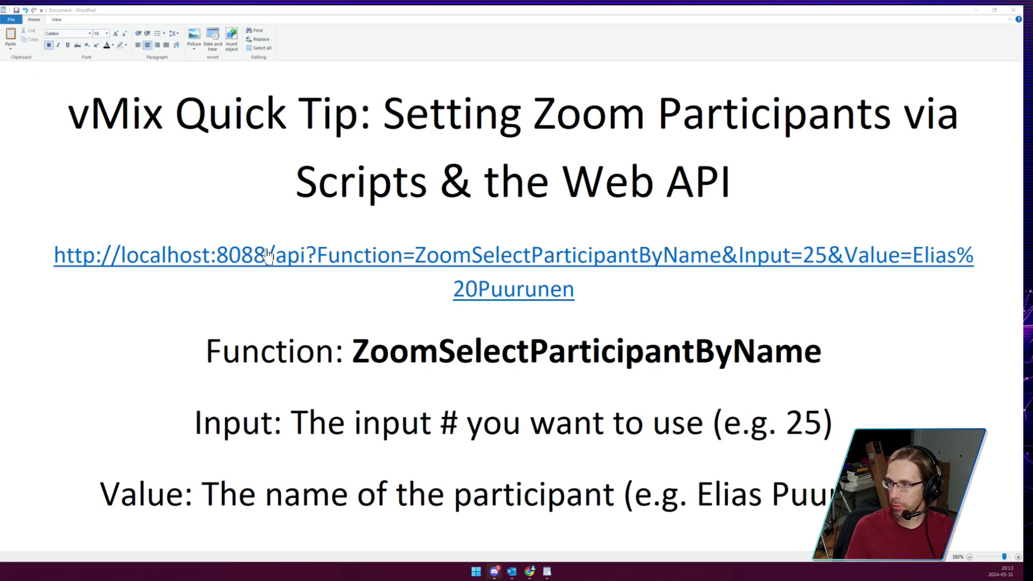
Select the full ZoomSelectParticipantByName localhost API URL in the WordPad tip document.
{"action": "left_click", "coordinate": [645, 286]}
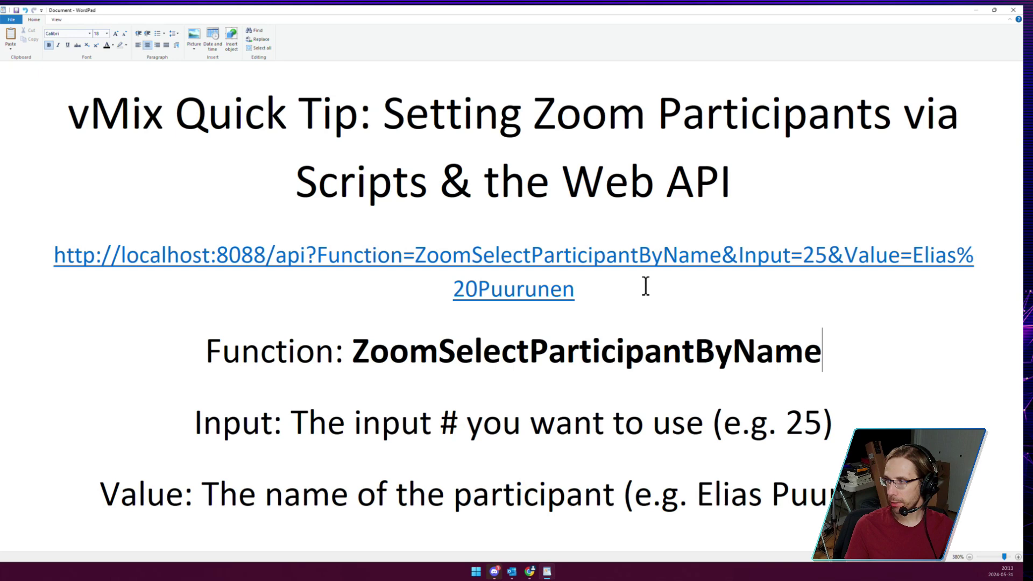
{"action": "left_click_drag", "start_coordinate": [578, 279], "coordinate": [56, 242]}
{"action": "key", "text": "ctrl+c"}
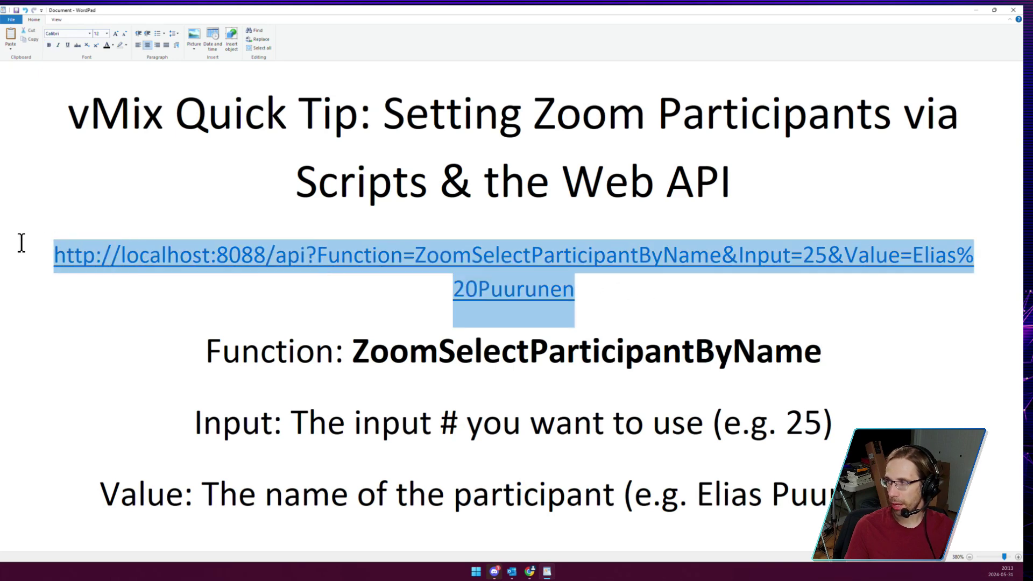
Paste the API URL into a new Chrome tab and send it to switch input 25's participant.
{"action": "left_click", "coordinate": [530, 571]}
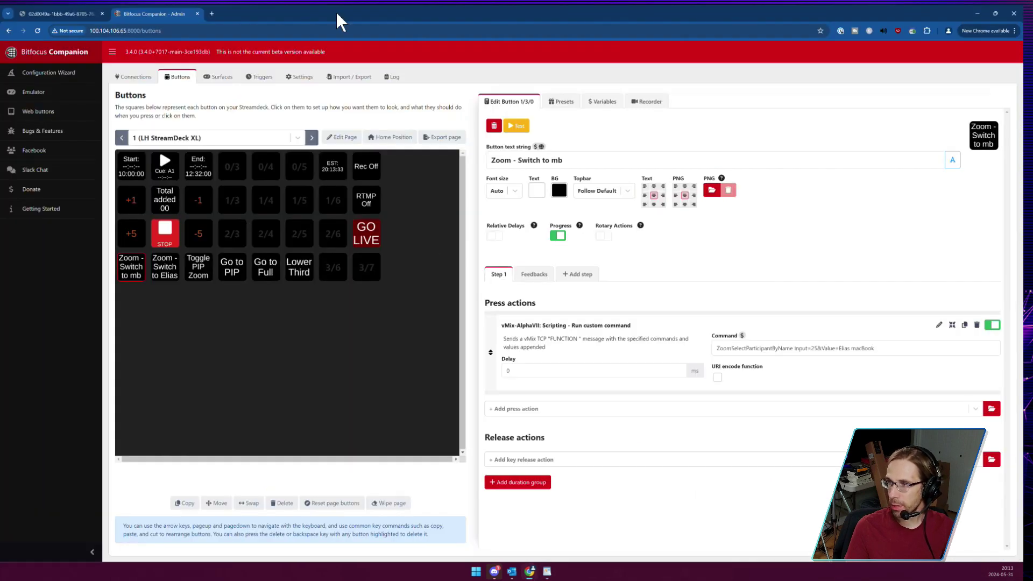
{"action": "key", "text": "ctrl+t"}
{"action": "key", "text": "ctrl+v"}
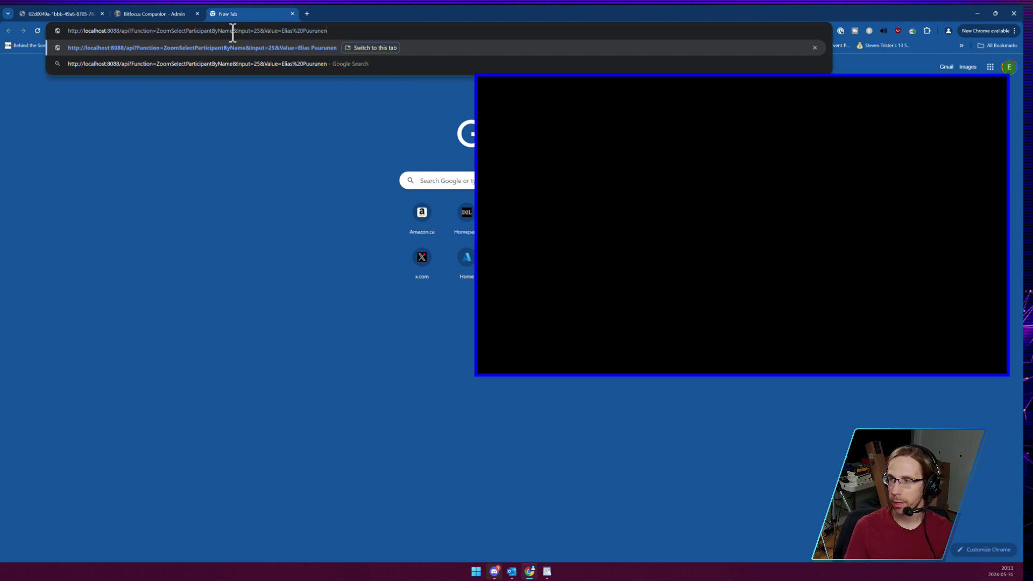
{"action": "key", "text": "Return"}
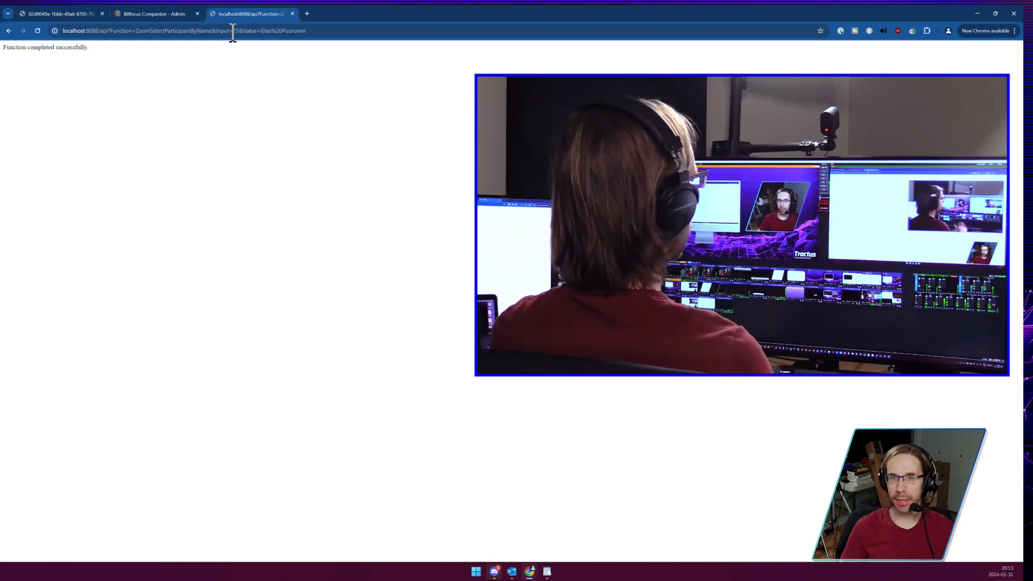
Change the participant Value to macBook, resend the API call, and go back to Companion.
{"action": "left_click", "coordinate": [388, 30]}
{"action": "double_click", "coordinate": [388, 31]}
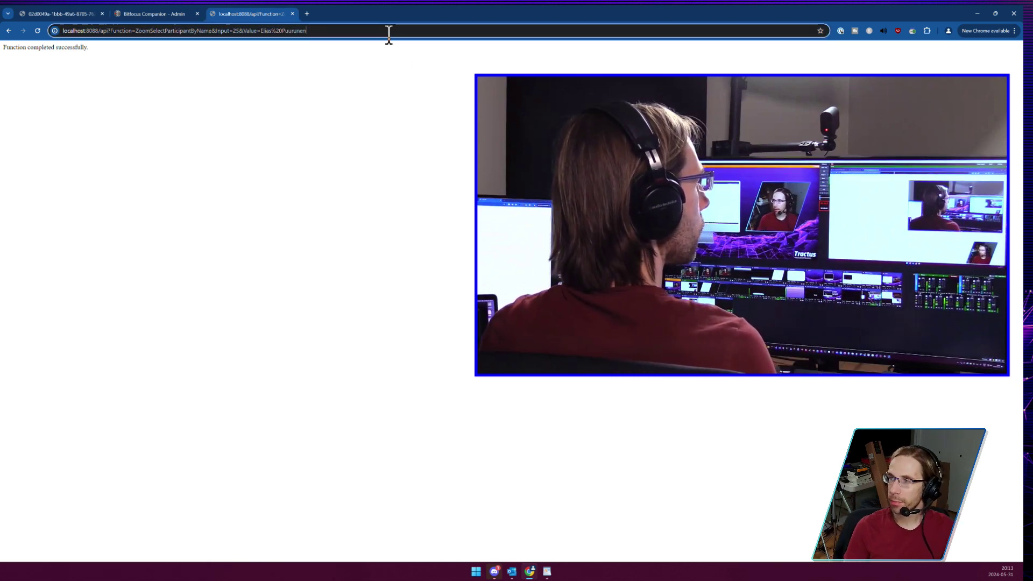
{"action": "key", "text": "BackSpace"}
{"action": "key", "text": "BackSpace"}
{"action": "type", "text": "ma"}
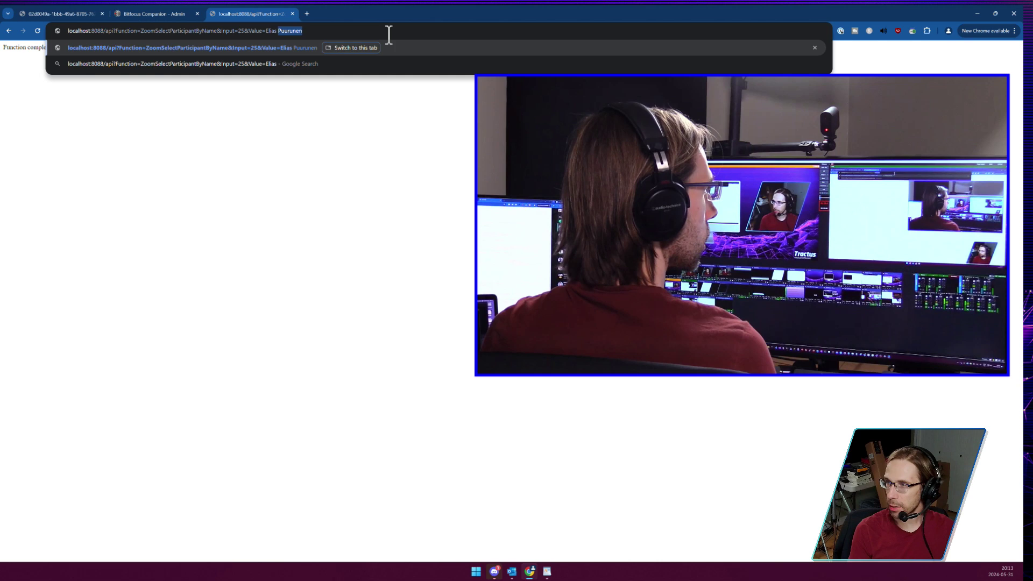
{"action": "type", "text": "cBook"}
{"action": "key", "text": "Return"}
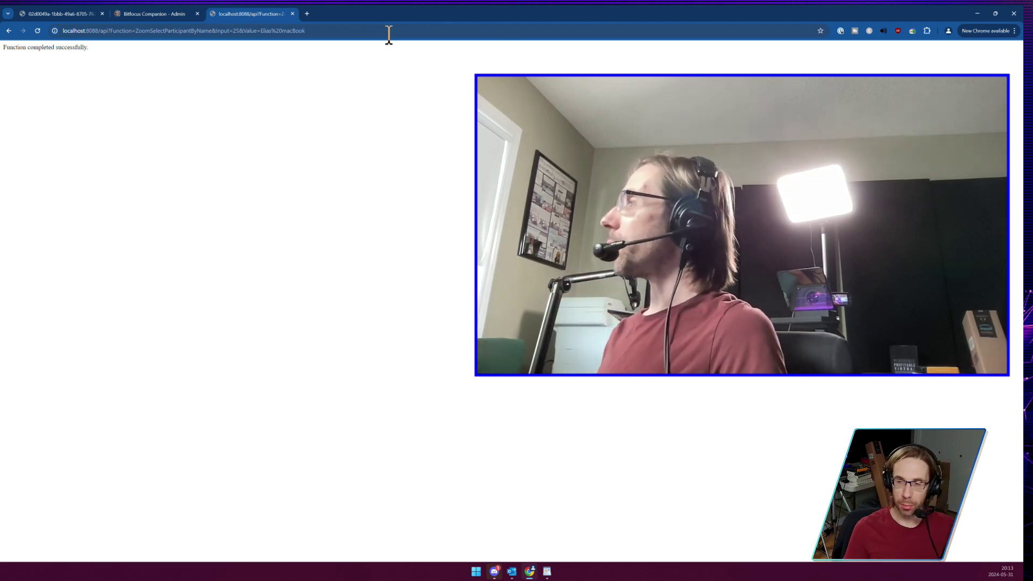
{"action": "left_click", "coordinate": [158, 14]}
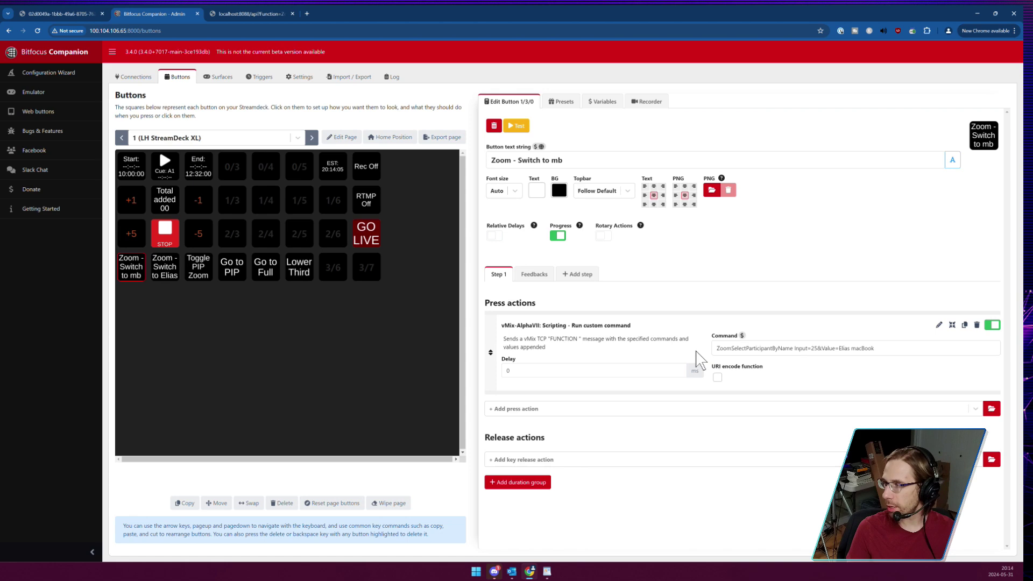
{"action": "key", "text": "ctrl+plus"}
{"action": "key", "text": "ctrl+plus"}
{"action": "scroll", "coordinate": [871, 376], "scroll_direction": "down", "scroll_amount": 2}
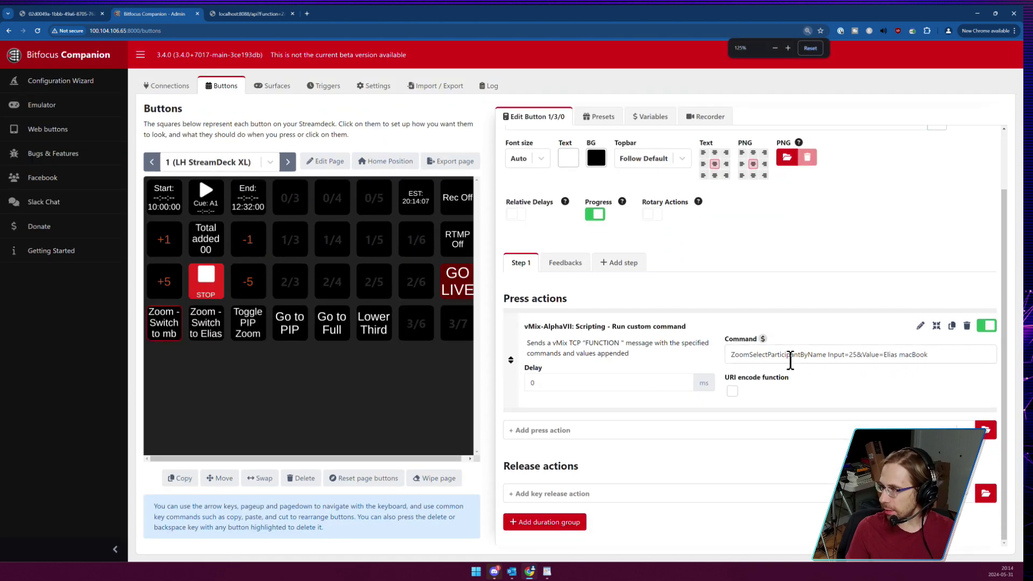
{"action": "triple_click", "coordinate": [790, 358]}
{"action": "left_click", "coordinate": [755, 355]}
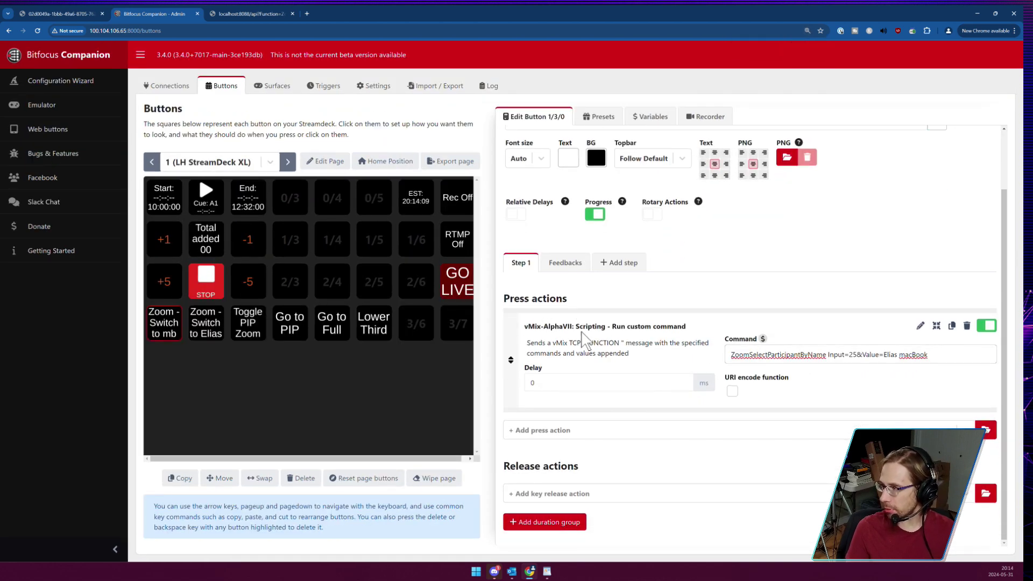
{"action": "left_click_drag", "start_coordinate": [579, 327], "coordinate": [687, 334]}
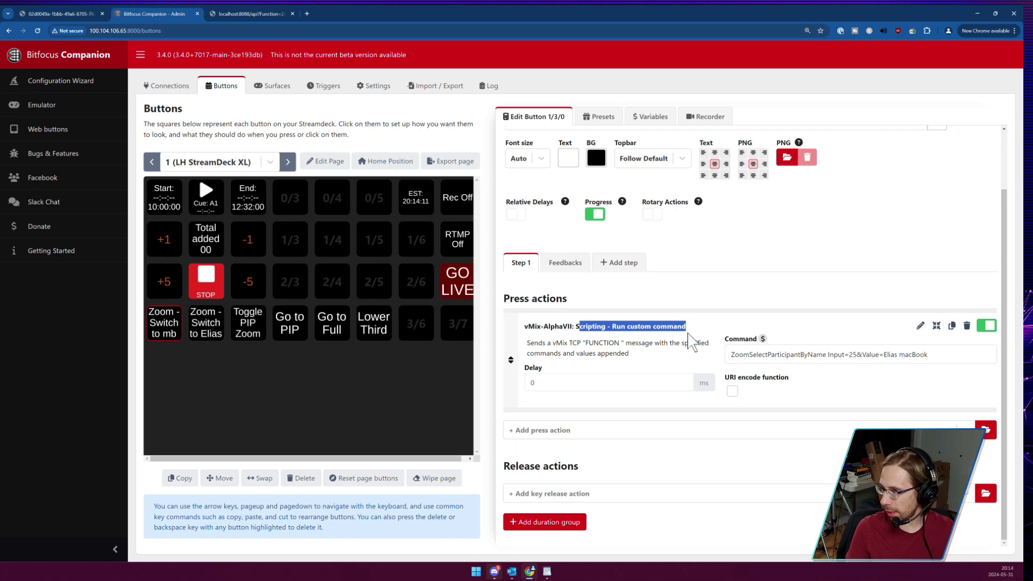
{"action": "left_click", "coordinate": [610, 339]}
{"action": "triple_click", "coordinate": [560, 355]}
{"action": "left_click", "coordinate": [639, 342]}
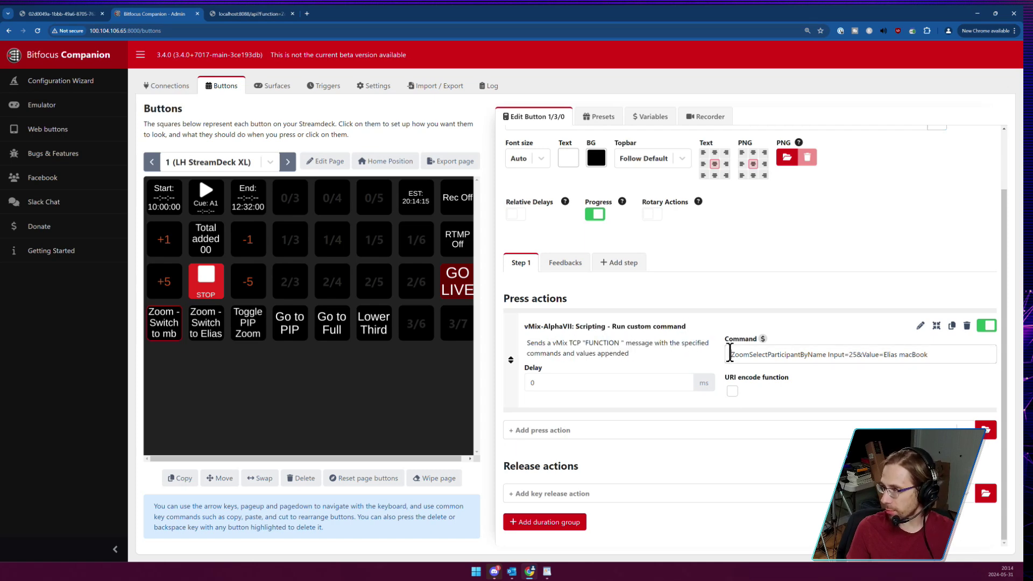
{"action": "left_click_drag", "start_coordinate": [727, 354], "coordinate": [938, 353]}
{"action": "left_click", "coordinate": [831, 357]}
{"action": "left_click", "coordinate": [862, 354]}
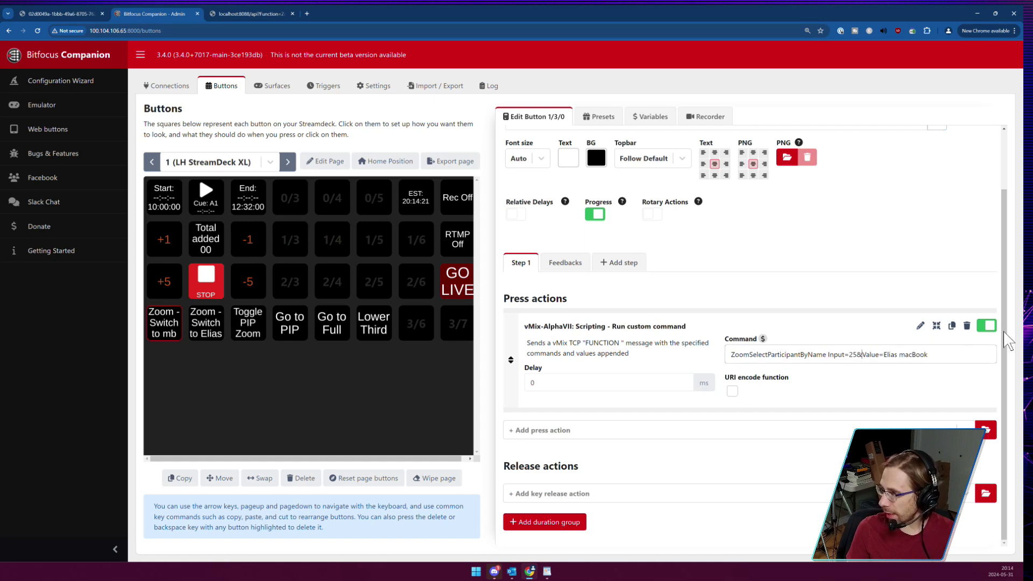
{"action": "key", "text": "shift+Left"}
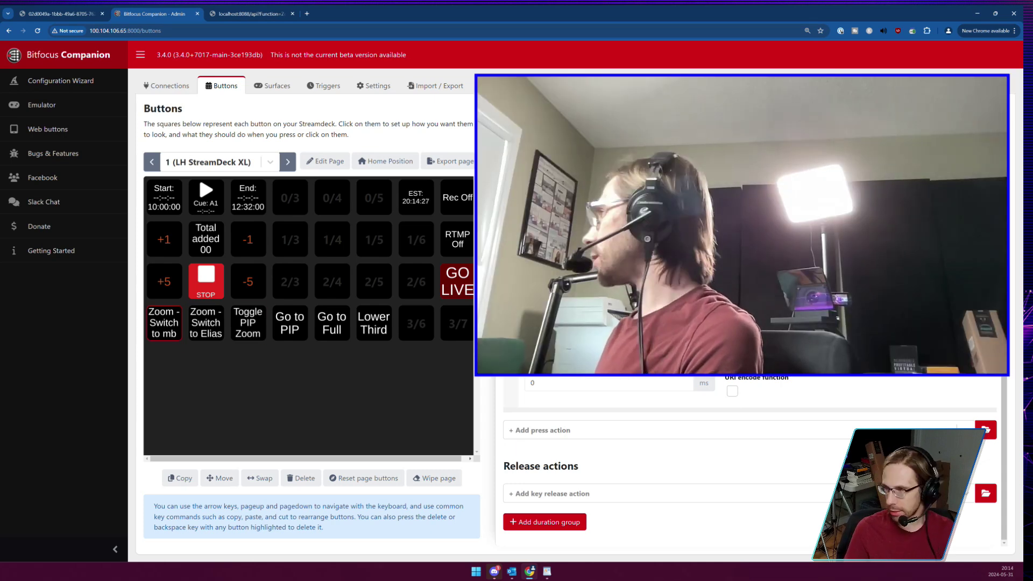
Set the other Zoom switch button's command Value to another participant's full name, then switch to vMix.
{"action": "left_click", "coordinate": [202, 329]}
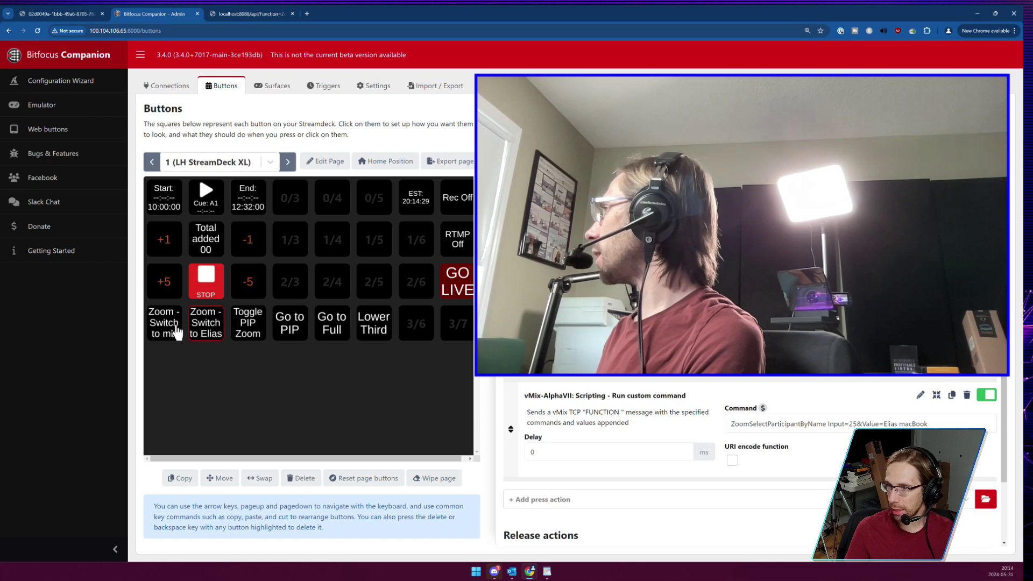
{"action": "left_click_drag", "start_coordinate": [884, 424], "coordinate": [927, 424]}
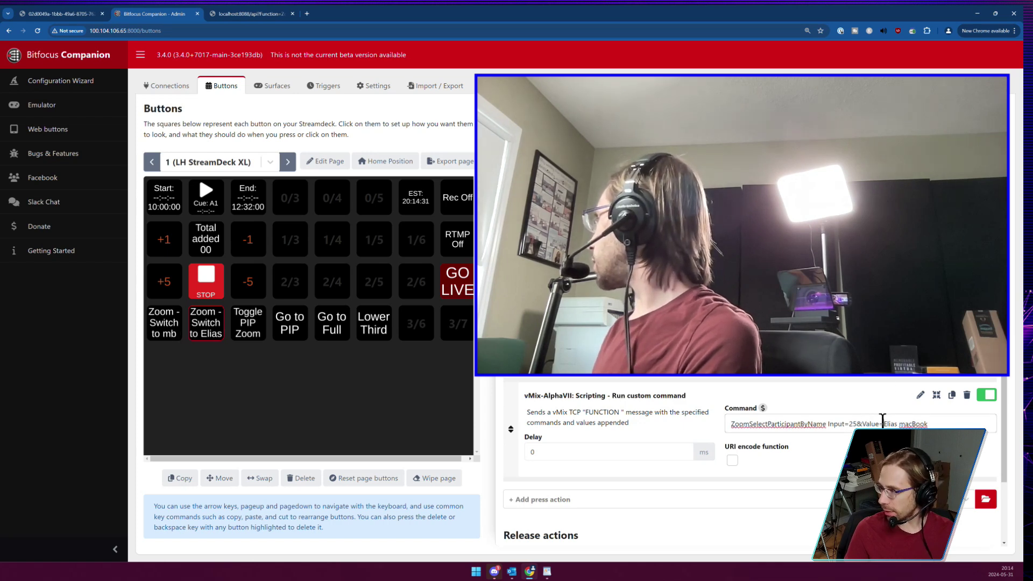
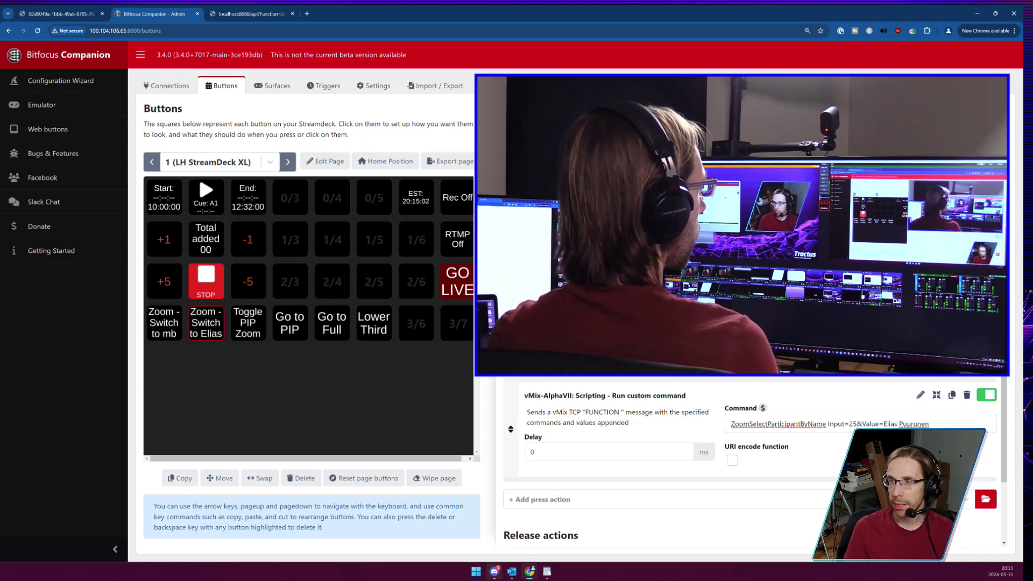
{"action": "key", "text": "alt+Tab"}
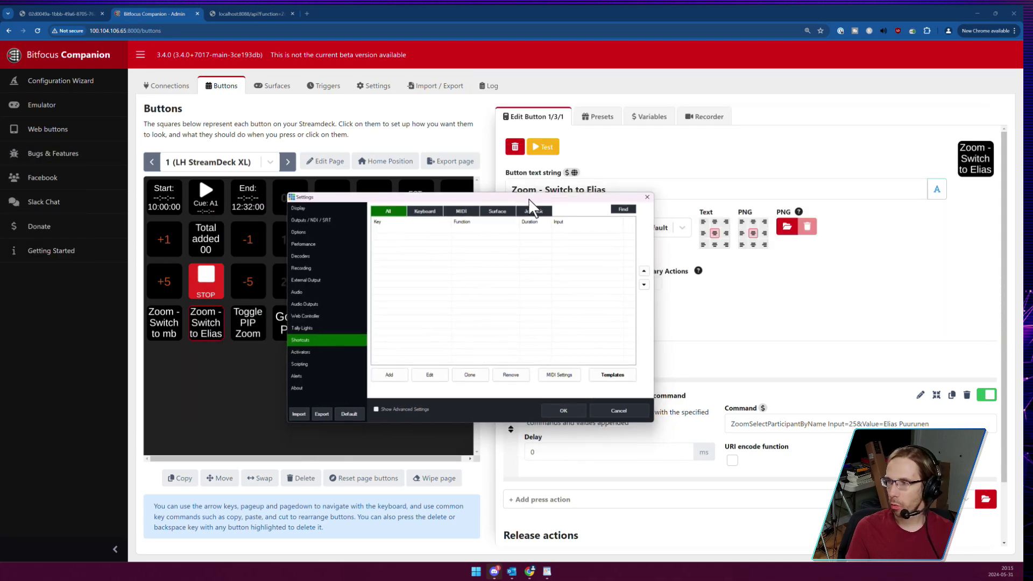
Add a key A shortcut running ZoomSelectParticipantByName on input 25 Zoom, with the participant's name as Value.
{"action": "left_click", "coordinate": [386, 371]}
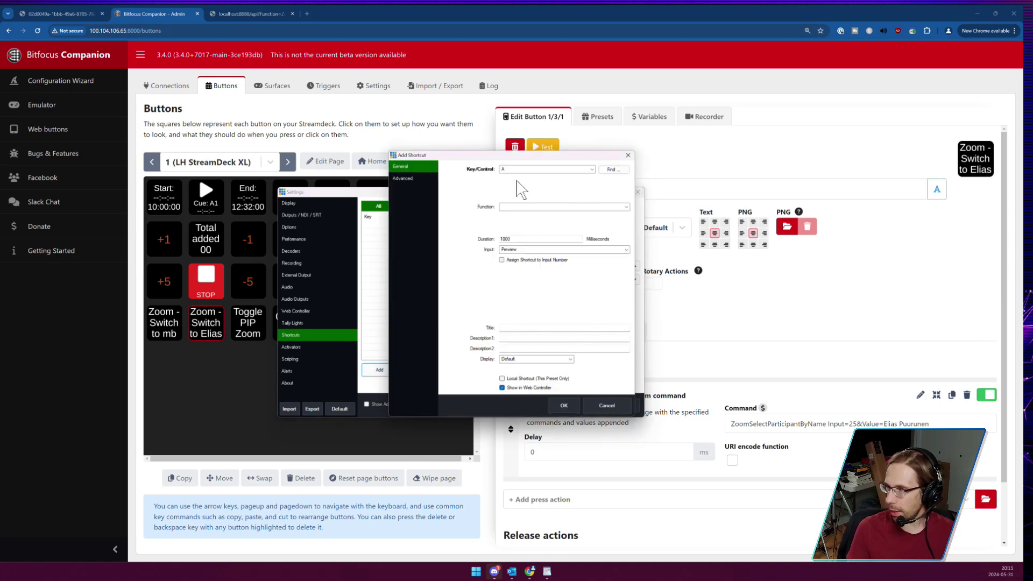
{"action": "left_click", "coordinate": [515, 168]}
{"action": "left_click", "coordinate": [515, 172]}
{"action": "left_click", "coordinate": [515, 208]}
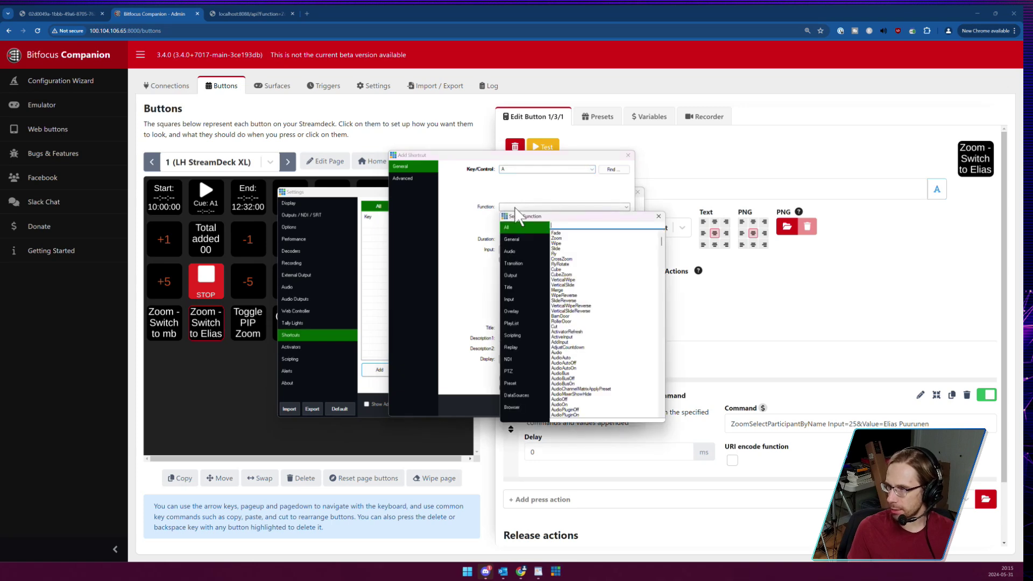
{"action": "type", "text": "Zoom"}
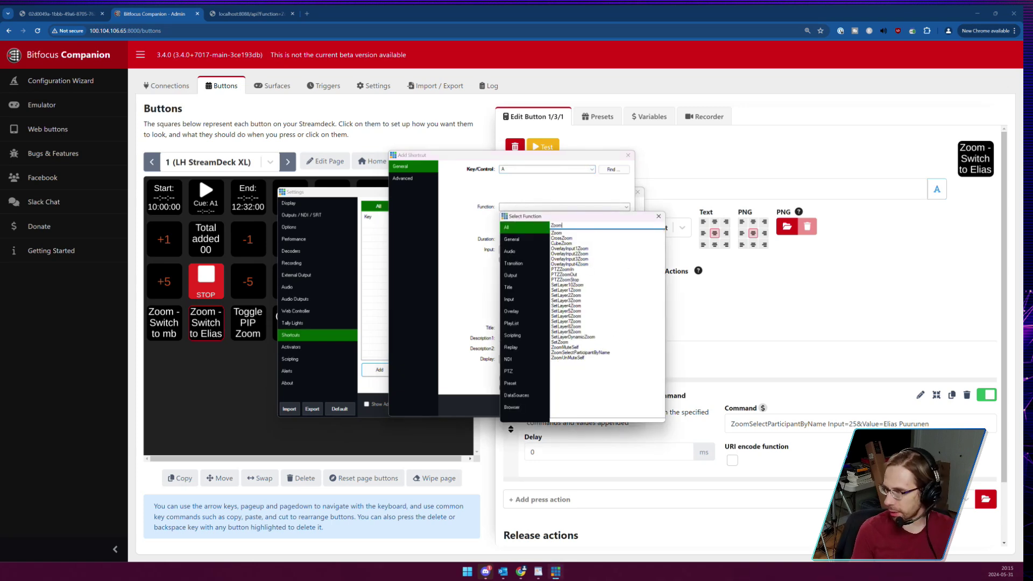
{"action": "type", "text": "Se"}
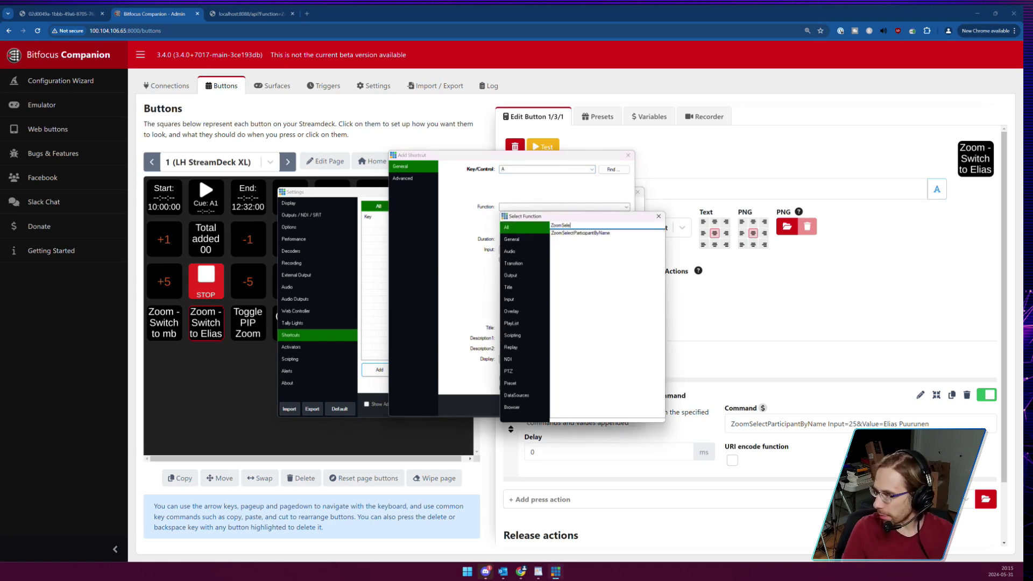
{"action": "type", "text": "le"}
{"action": "double_click", "coordinate": [588, 233]}
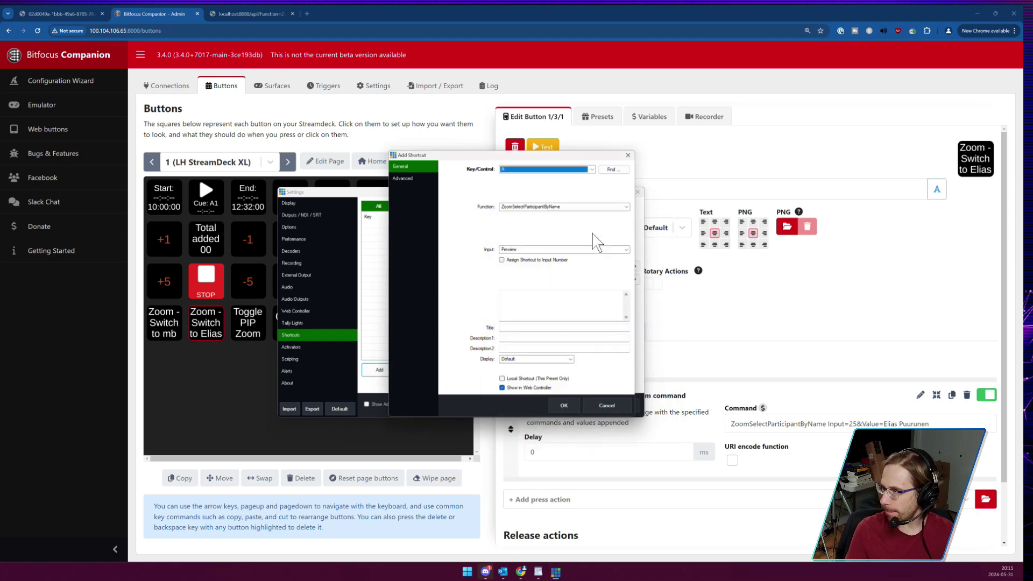
{"action": "left_click", "coordinate": [568, 250]}
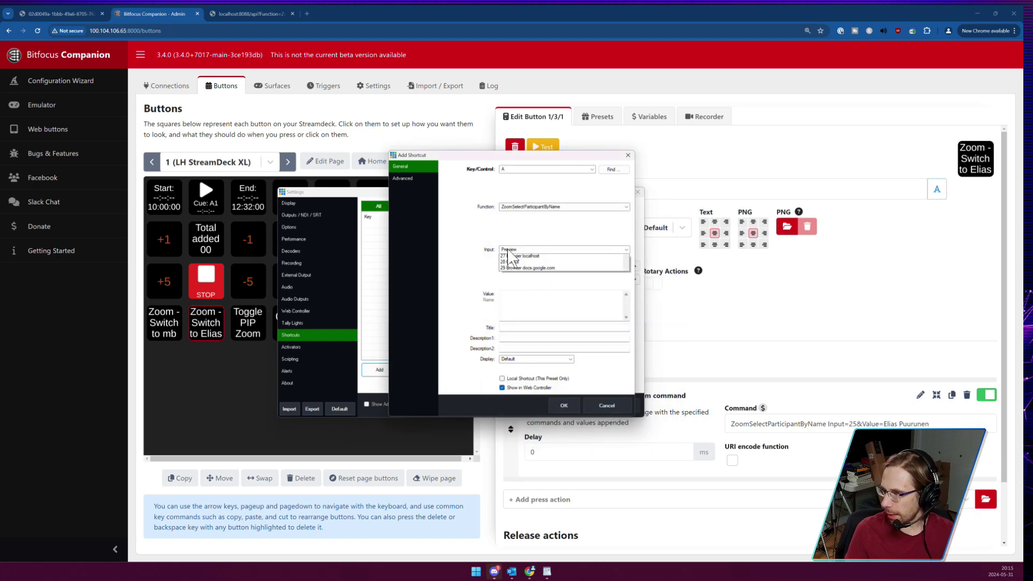
{"action": "left_click", "coordinate": [541, 407]}
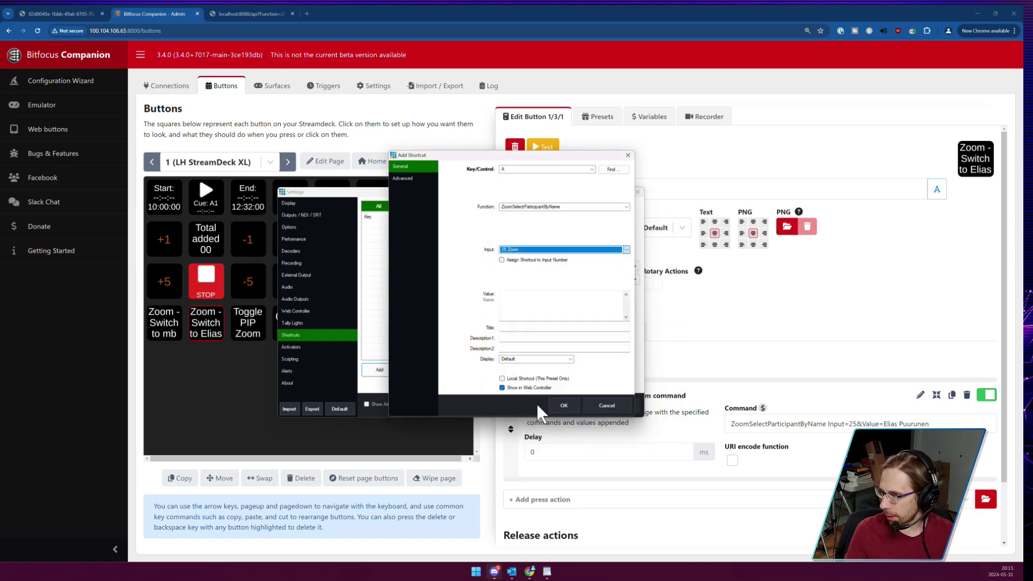
{"action": "left_click", "coordinate": [542, 309]}
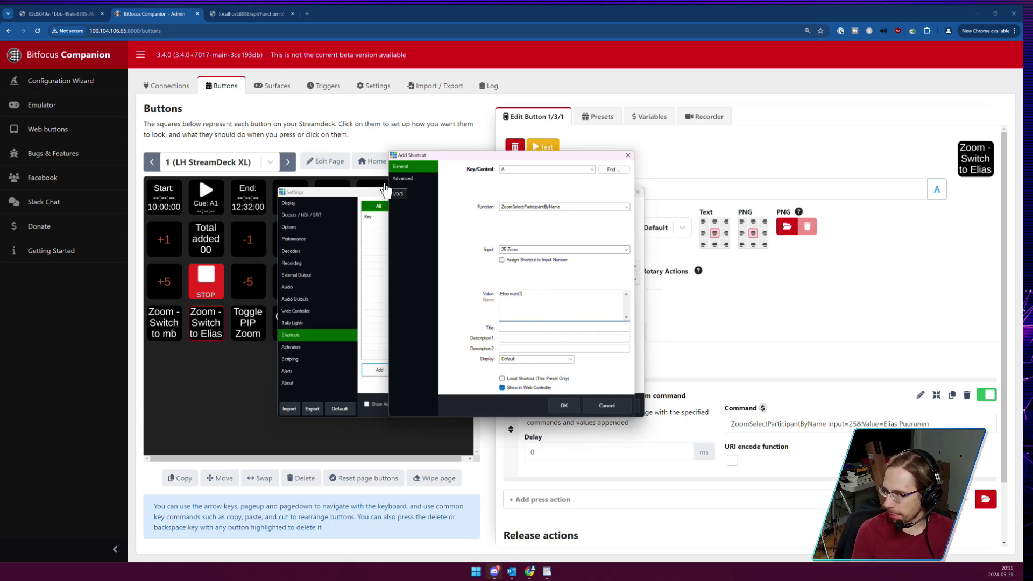
{"action": "type", "text": "ook"}
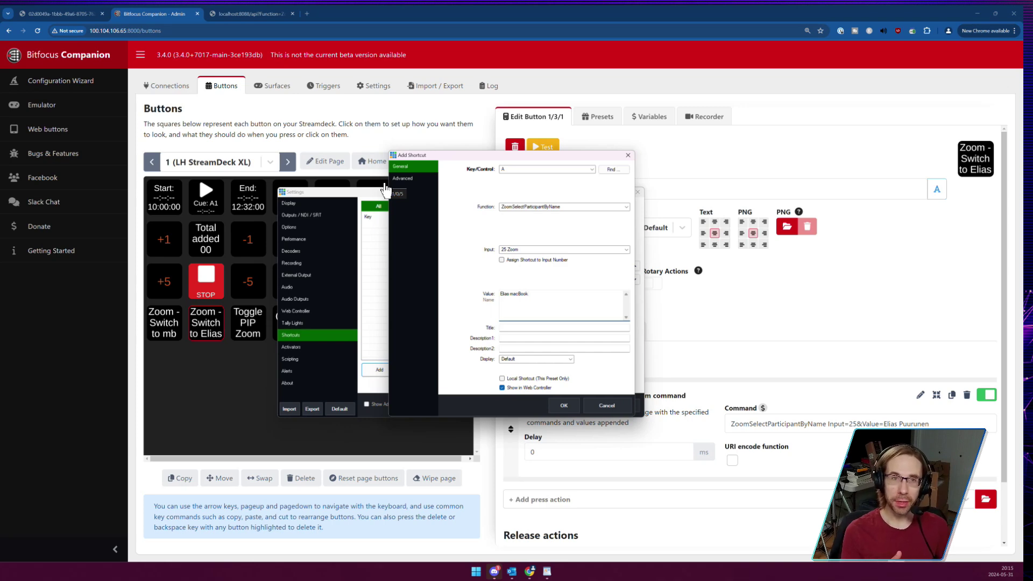
Save the key A shortcut and clone it into a duplicate row.
{"action": "left_click", "coordinate": [562, 409]}
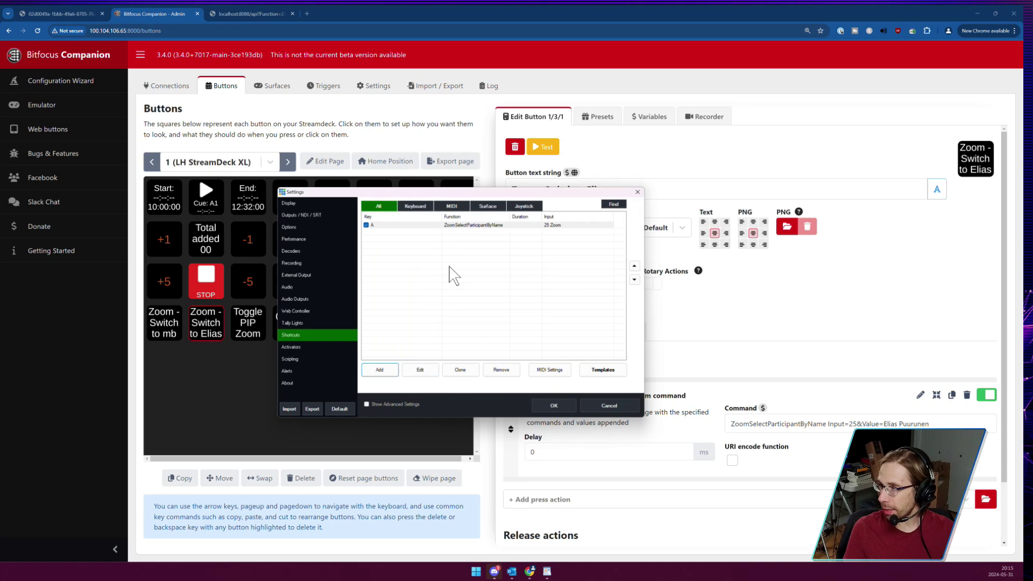
{"action": "left_click", "coordinate": [406, 226]}
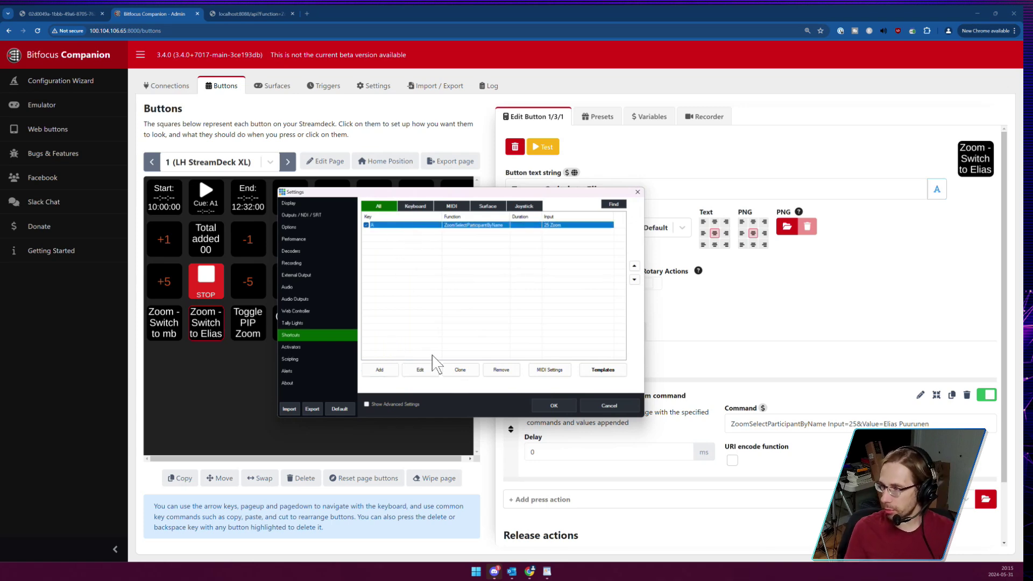
{"action": "left_click", "coordinate": [460, 370]}
{"action": "left_click", "coordinate": [402, 232]}
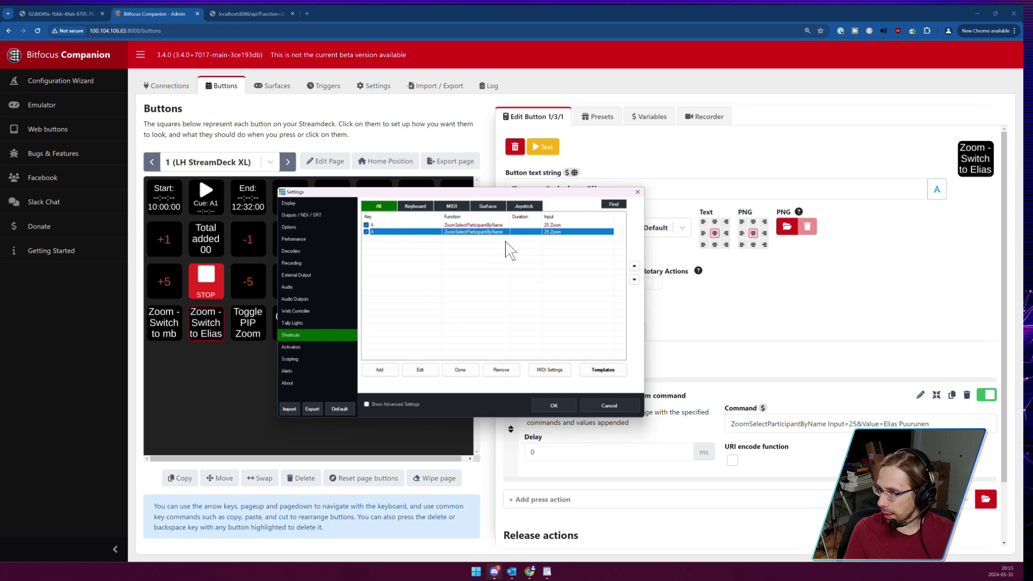
Change the copy to key S with a different participant surname and close Settings.
{"action": "left_click", "coordinate": [421, 370]}
{"action": "left_click", "coordinate": [508, 170]}
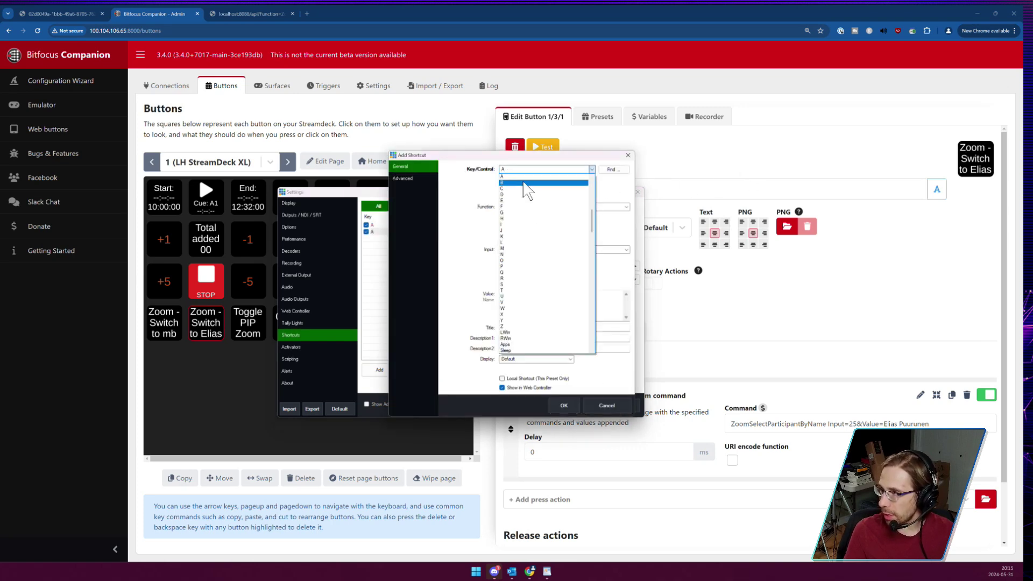
{"action": "left_click", "coordinate": [546, 285]}
{"action": "double_click", "coordinate": [538, 294]}
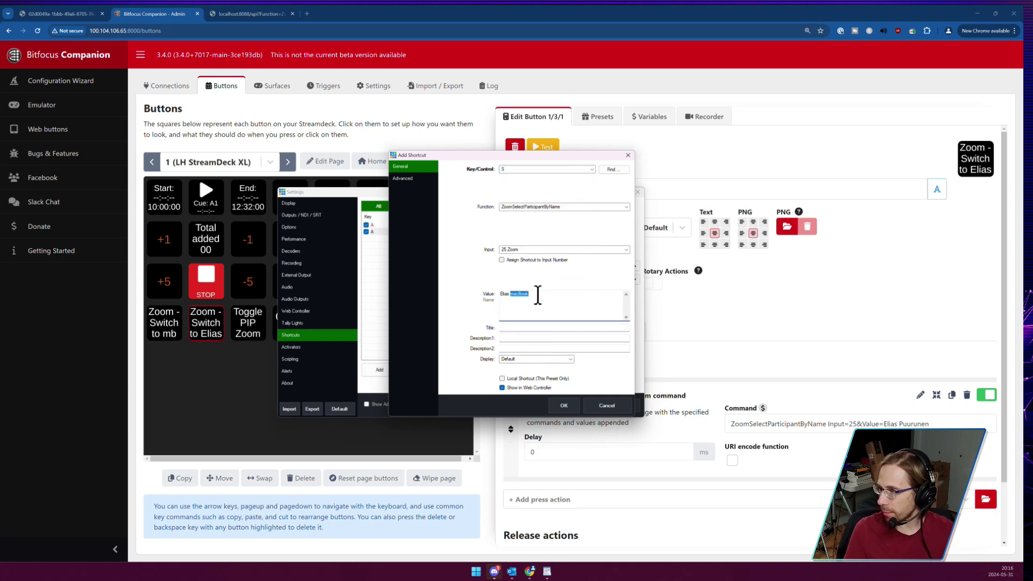
{"action": "type", "text": "Puurunen"}
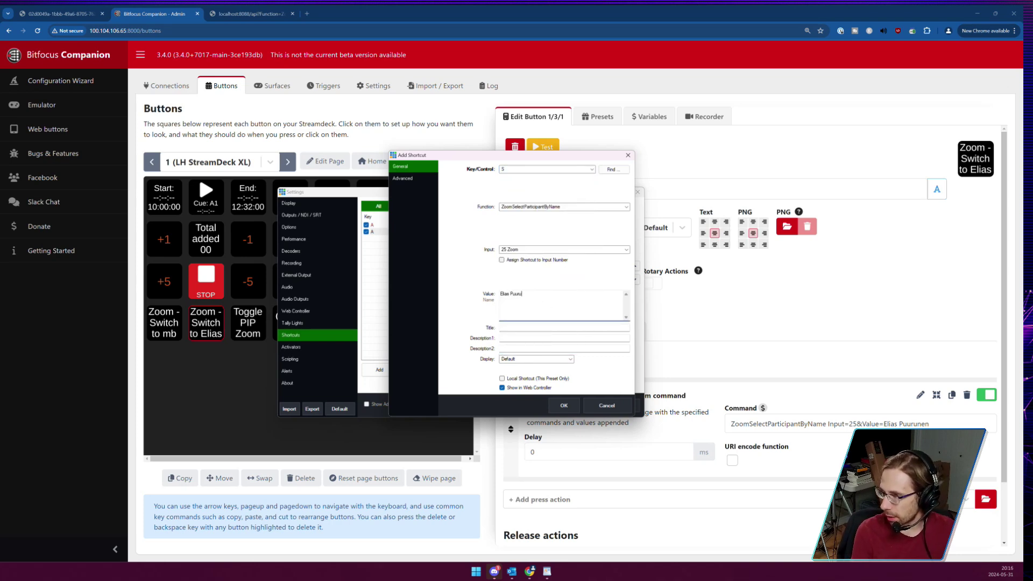
{"action": "left_click", "coordinate": [562, 405]}
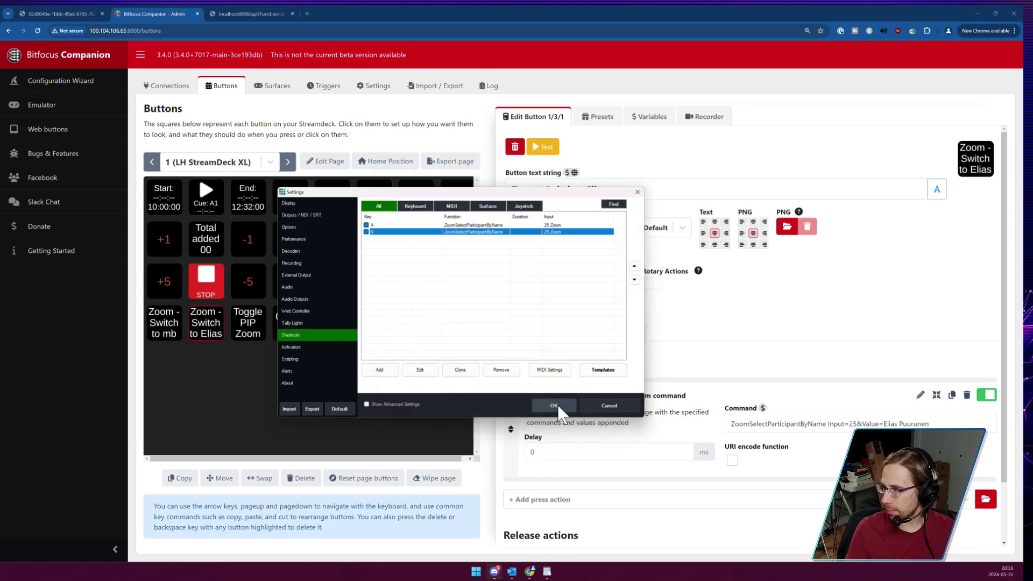
{"action": "left_click", "coordinate": [556, 405]}
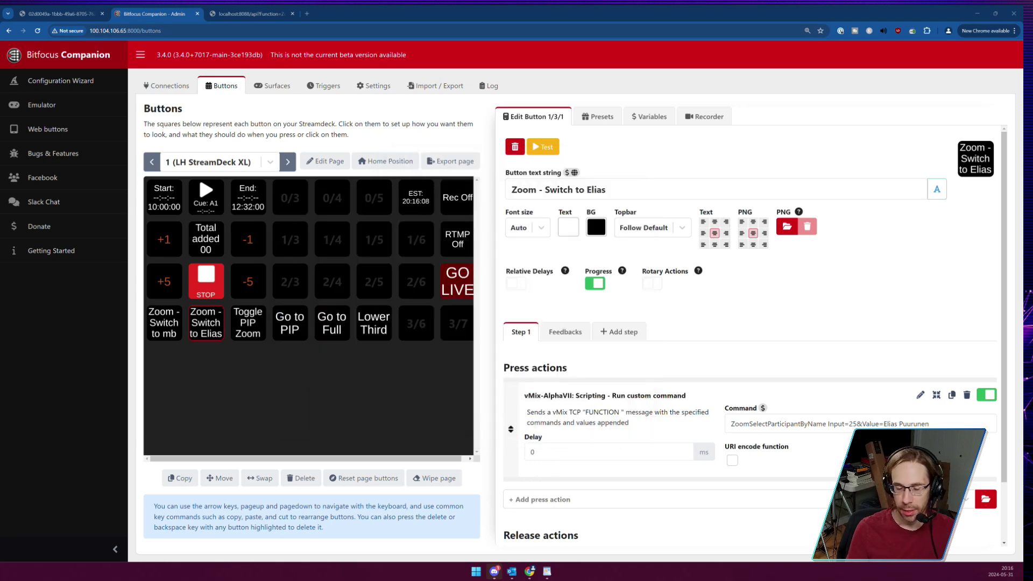